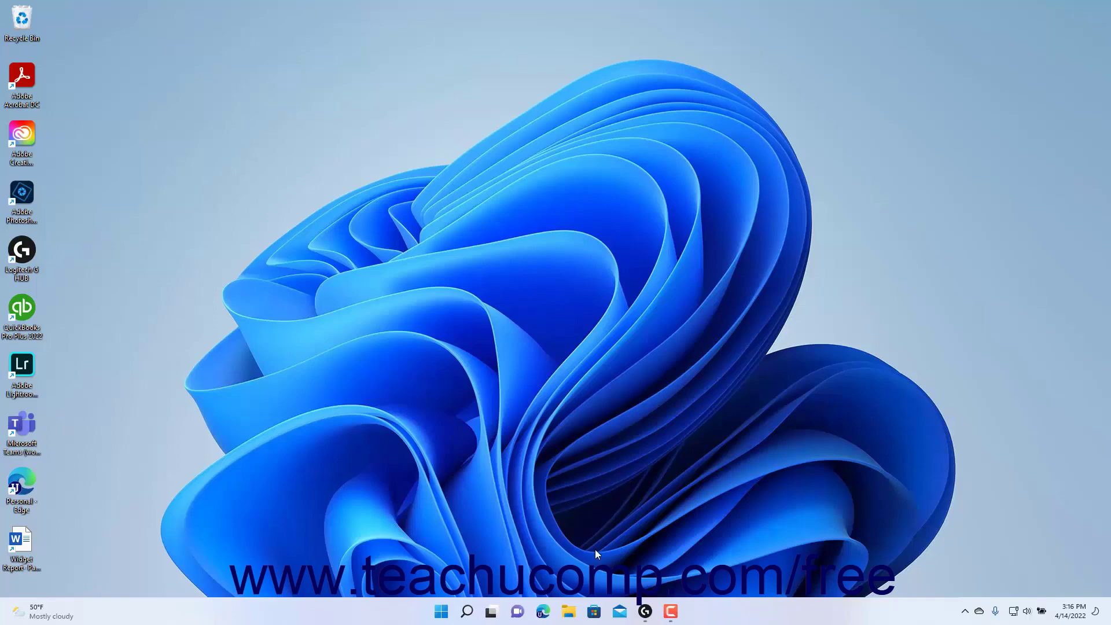
Launch Edge, add and close a new tab, add another, then return to the first tab
{"action": "left_click", "coordinate": [545, 611]}
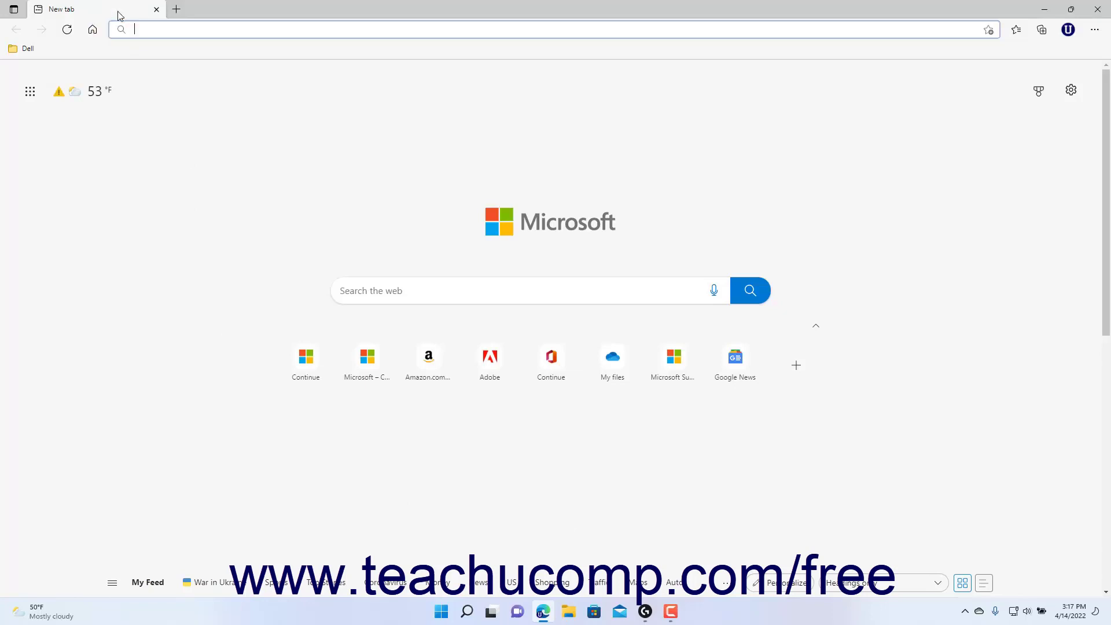
{"action": "left_click", "coordinate": [176, 10]}
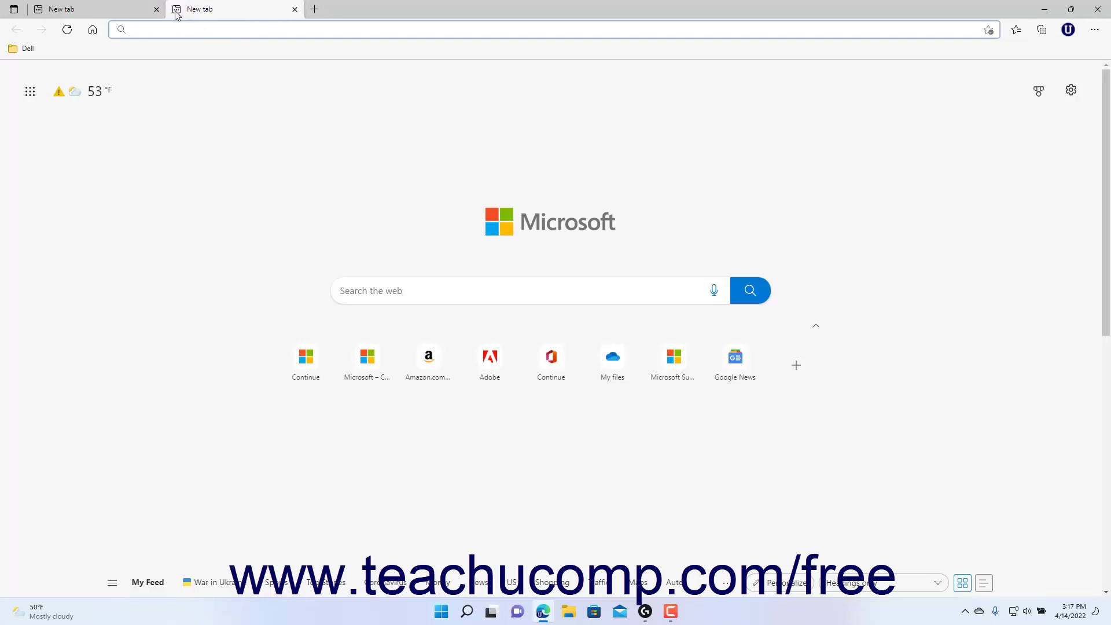
{"action": "left_click", "coordinate": [293, 11]}
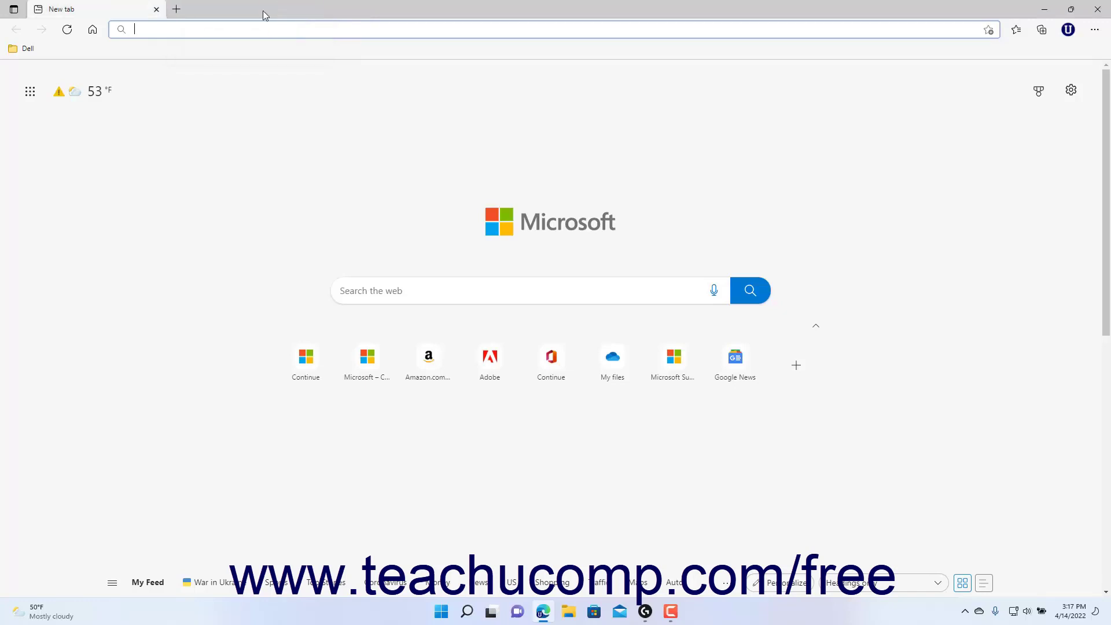
{"action": "left_click", "coordinate": [177, 9]}
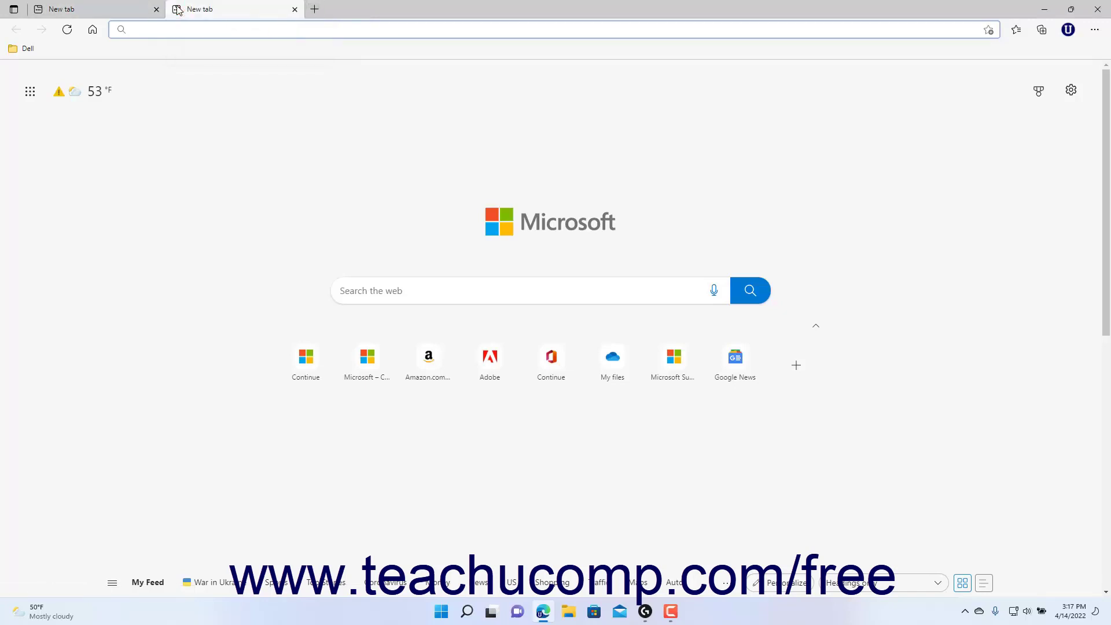
{"action": "left_click", "coordinate": [125, 10]}
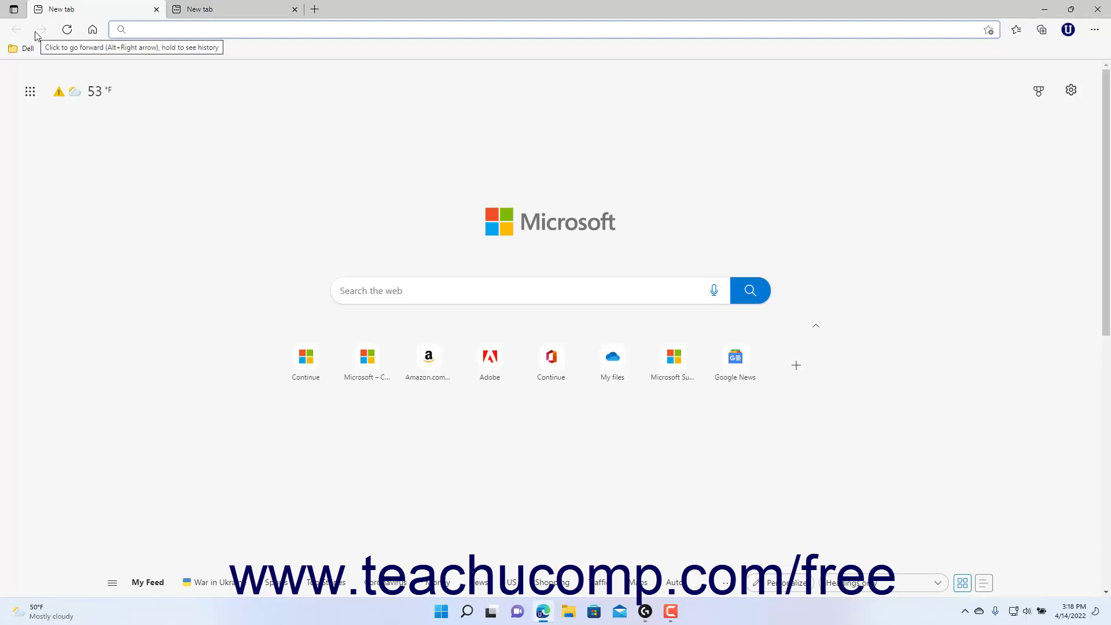
Reload the first tab, load the MSN home page, and select its web address
{"action": "left_click", "coordinate": [67, 30]}
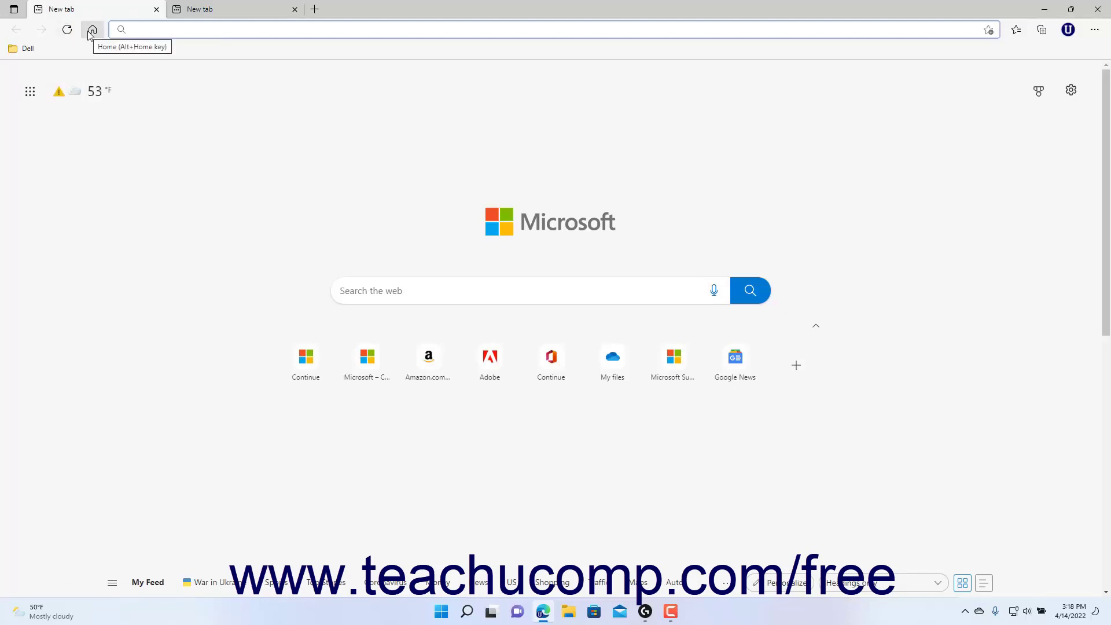
{"action": "left_click", "coordinate": [91, 30]}
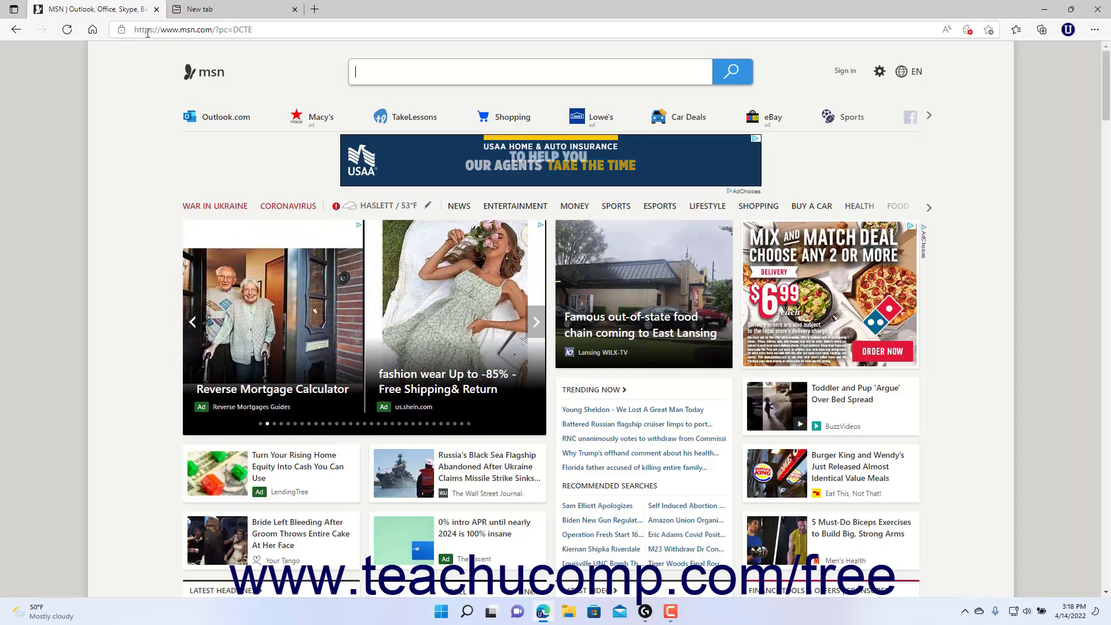
{"action": "left_click", "coordinate": [146, 33]}
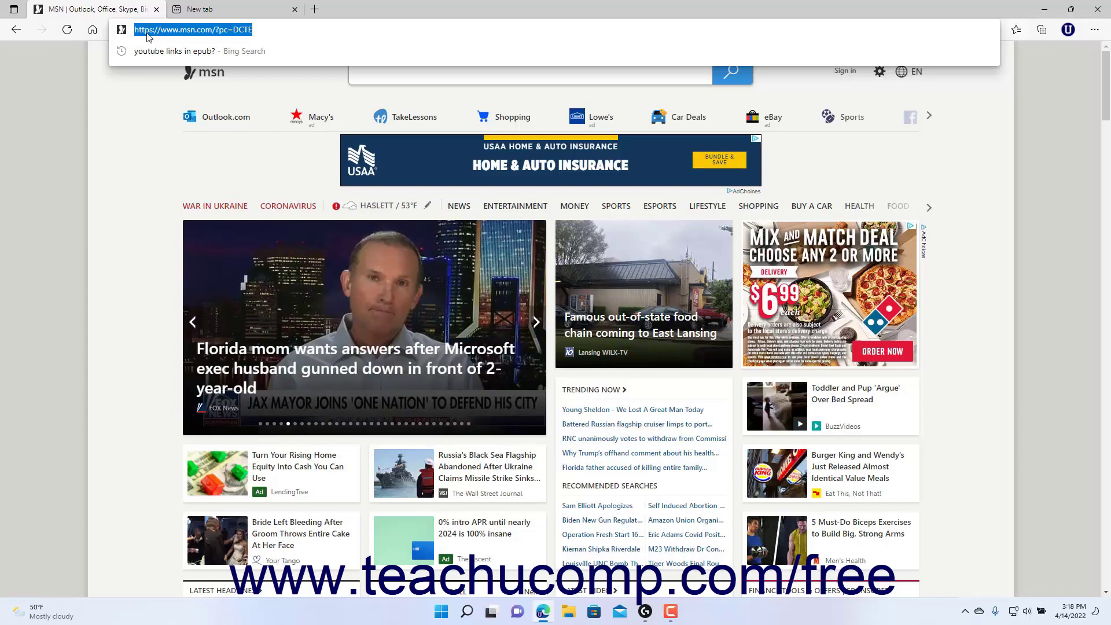
{"action": "type", "text": "www.mi"}
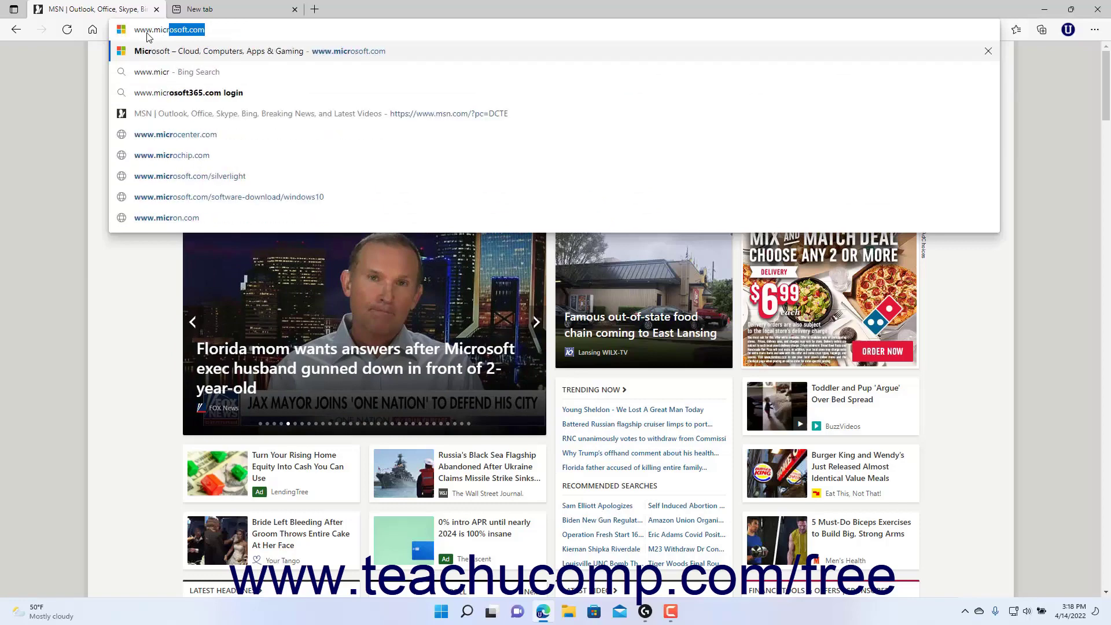
{"action": "type", "text": "crosoft.com"}
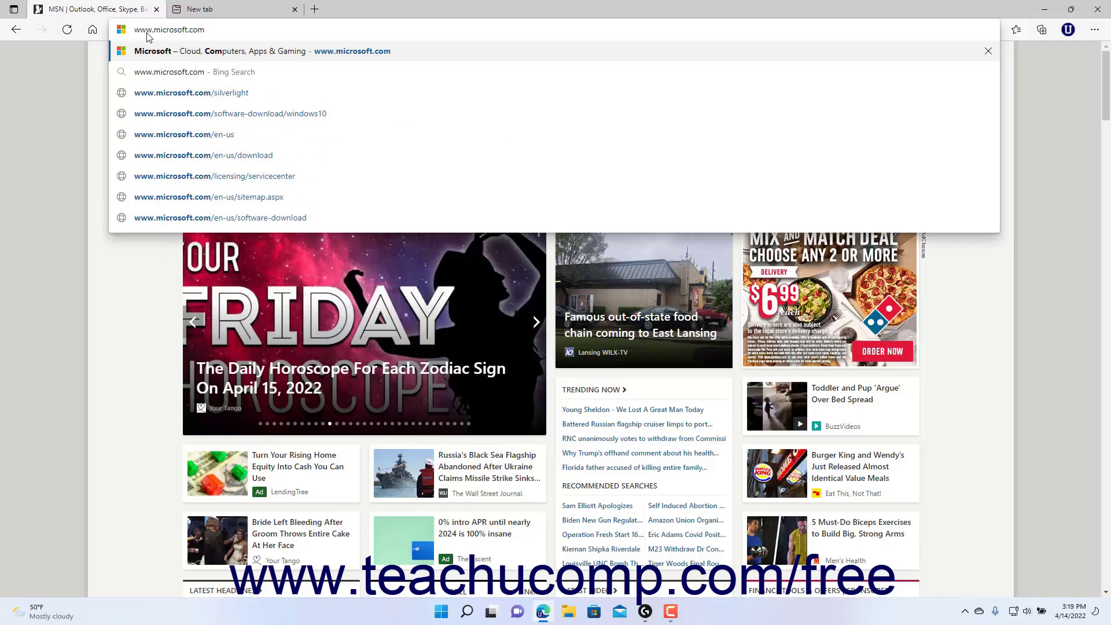
{"action": "key", "text": "Return"}
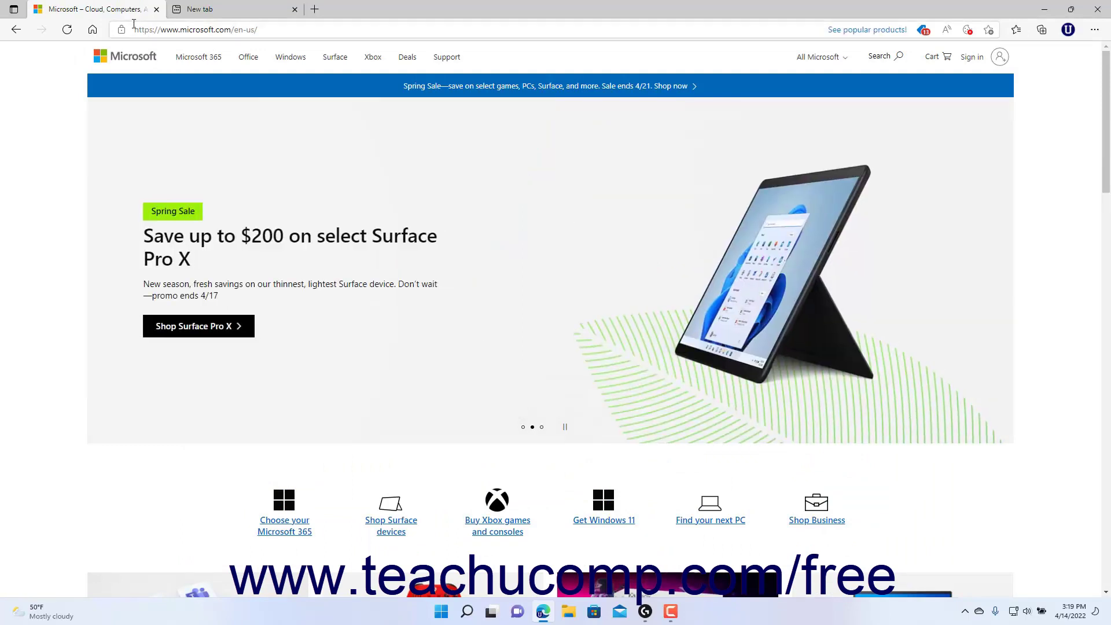
{"action": "left_click", "coordinate": [191, 29]}
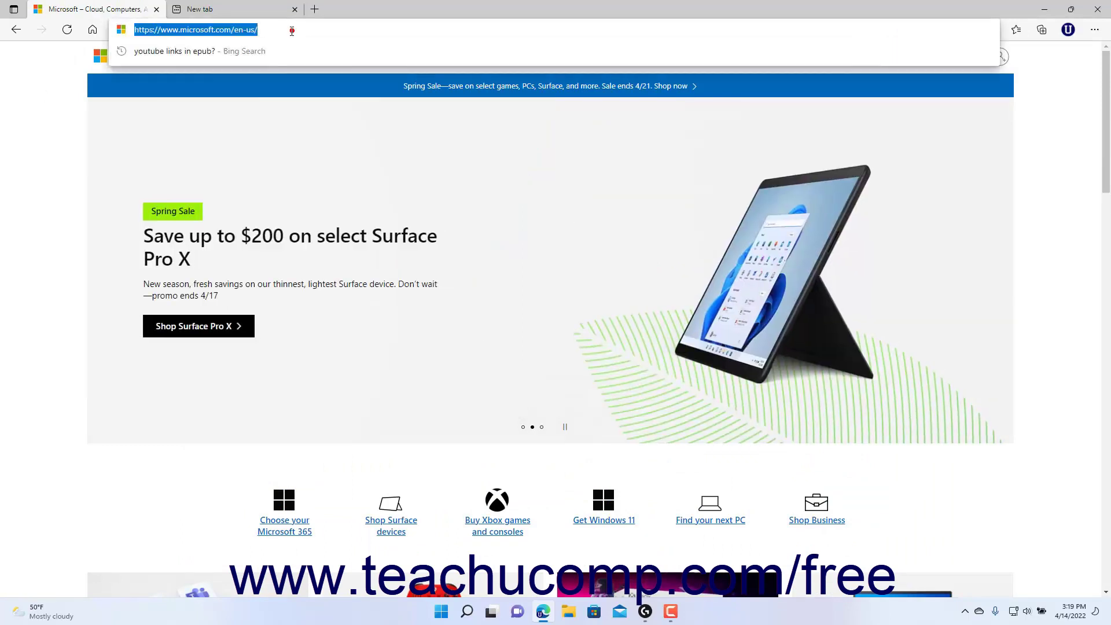
{"action": "type", "text": "microsoft.com"}
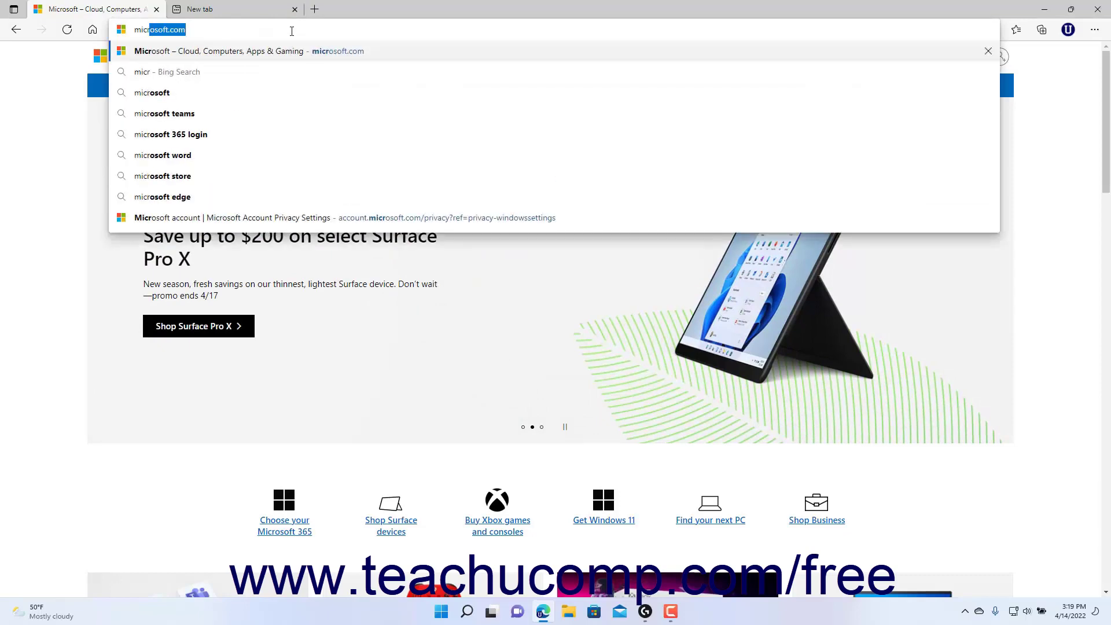
{"action": "type", "text": "ft o"}
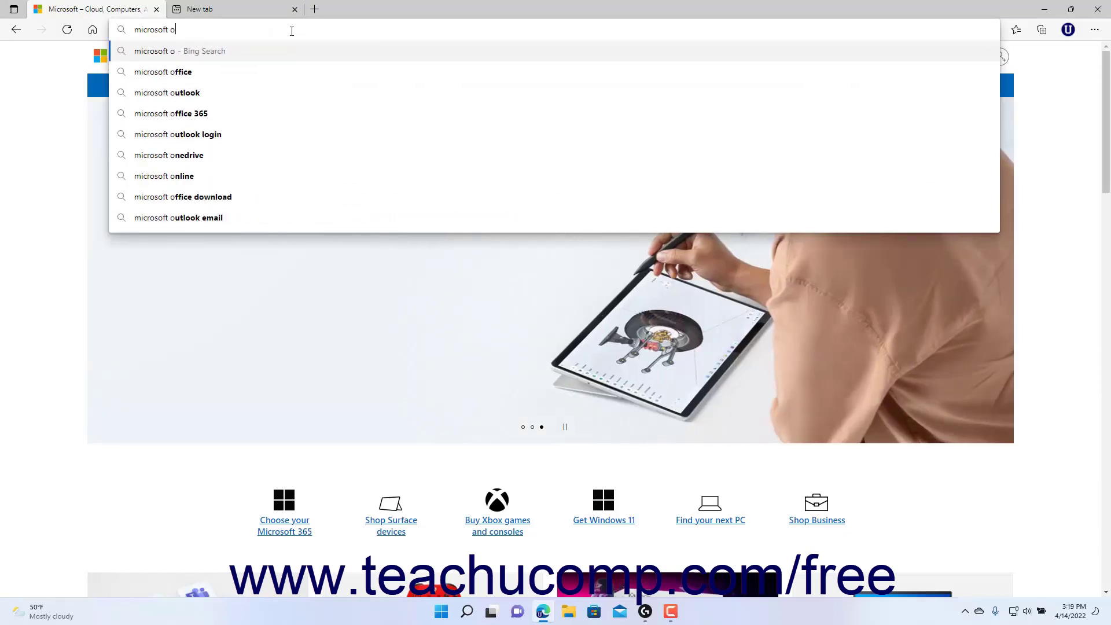
{"action": "type", "text": "ffice"}
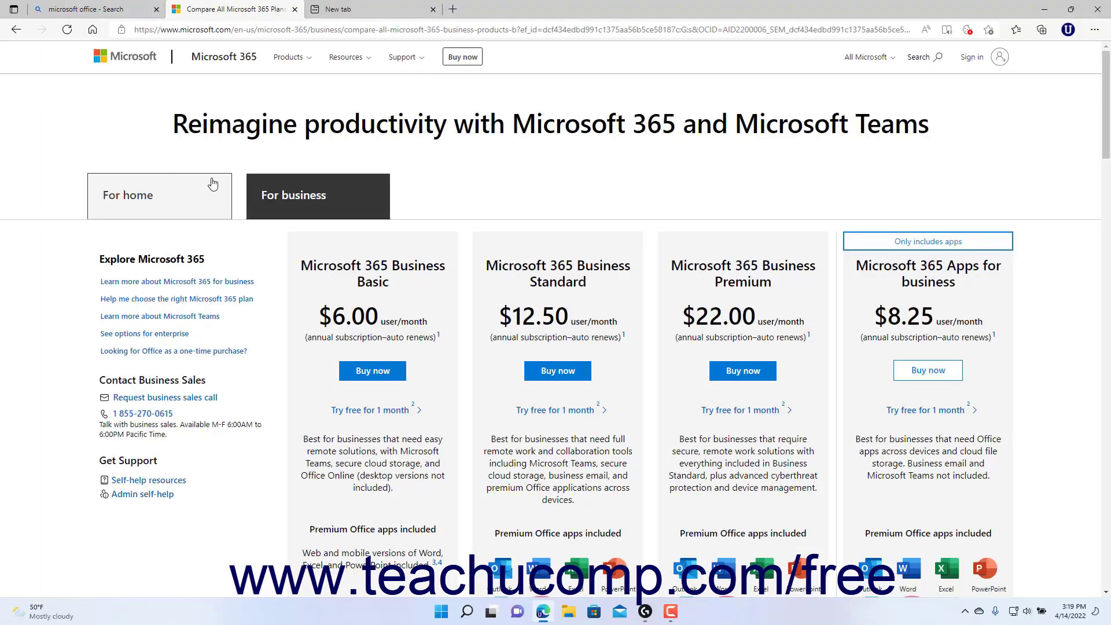
{"action": "left_click", "coordinate": [295, 10]}
{"action": "left_click", "coordinate": [222, 30]}
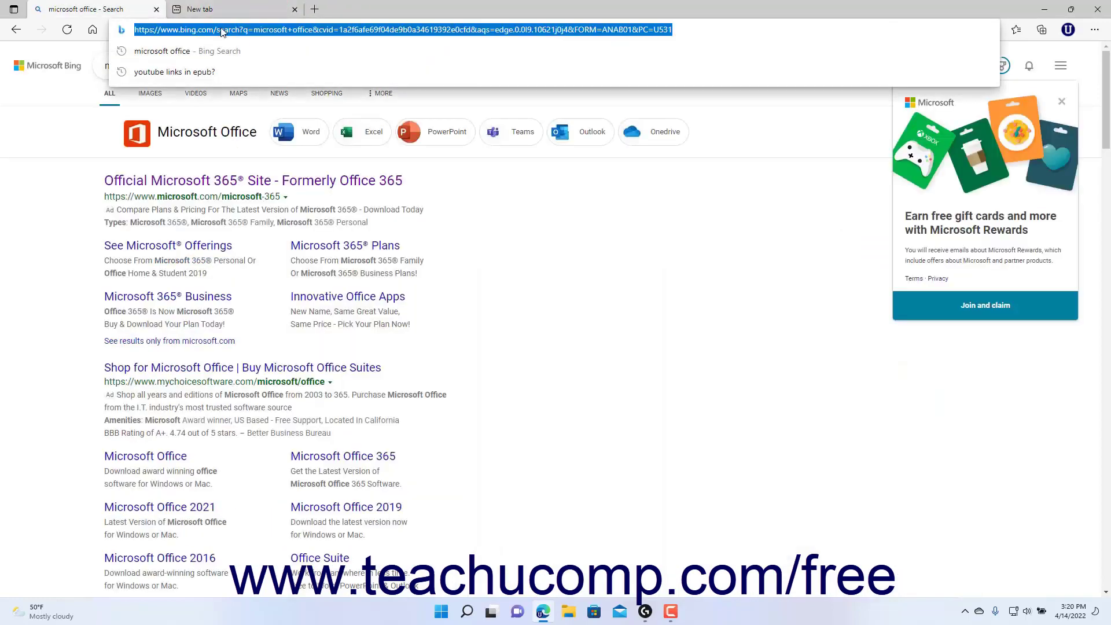
{"action": "type", "text": "www.m"}
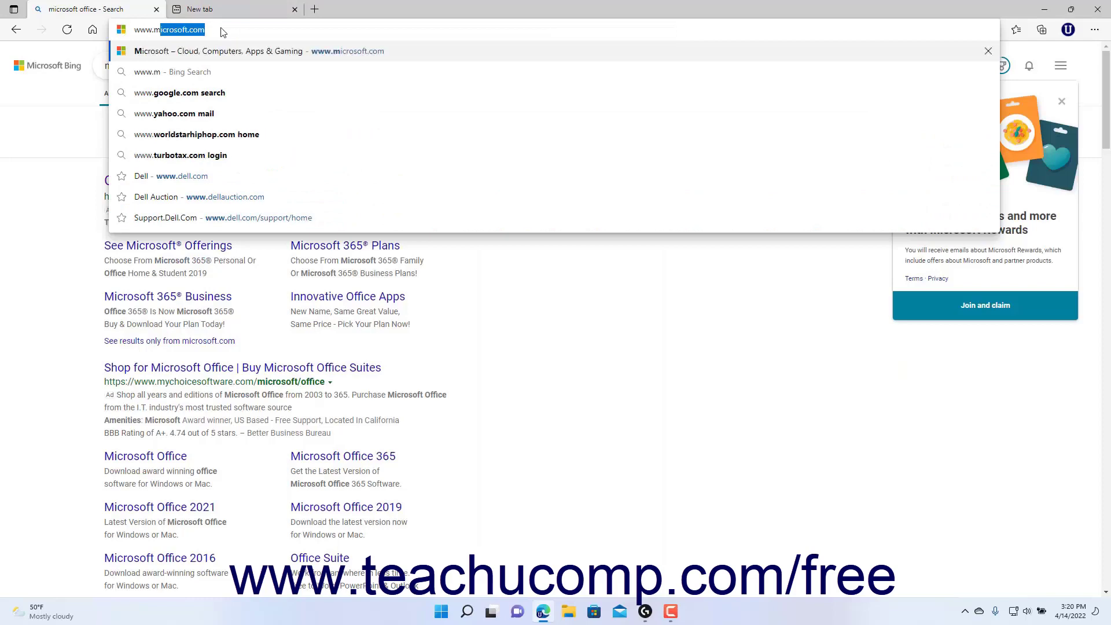
{"action": "type", "text": "icrosoft"}
{"action": "key", "text": "Return"}
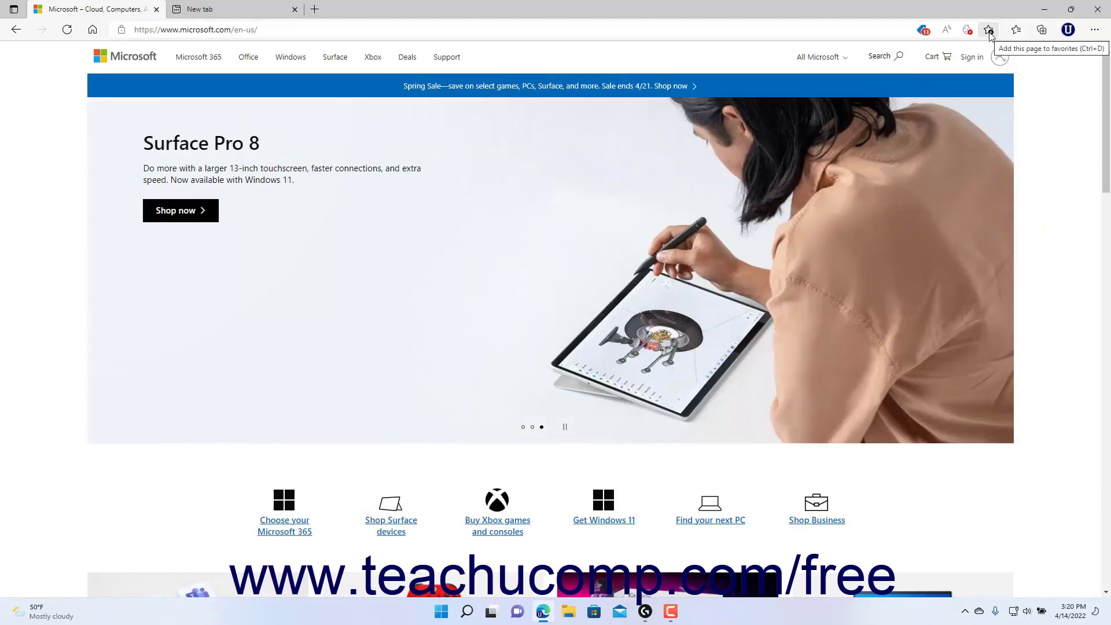
Star the Microsoft home page and confirm it as a favorite in the Dell folder
{"action": "left_click", "coordinate": [989, 31]}
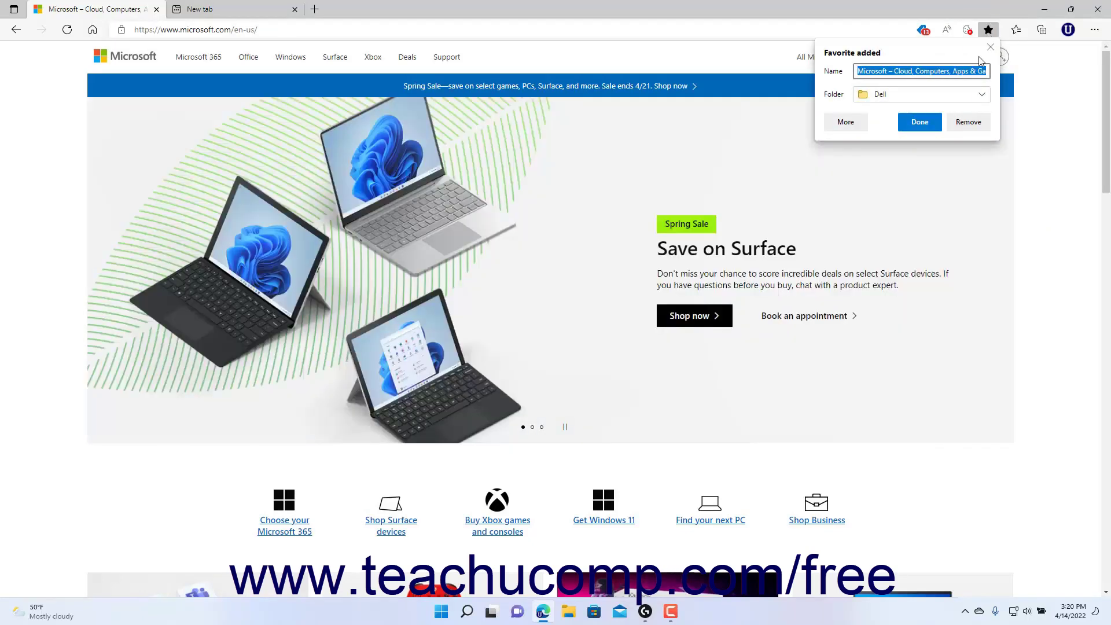
{"action": "left_click", "coordinate": [920, 121]}
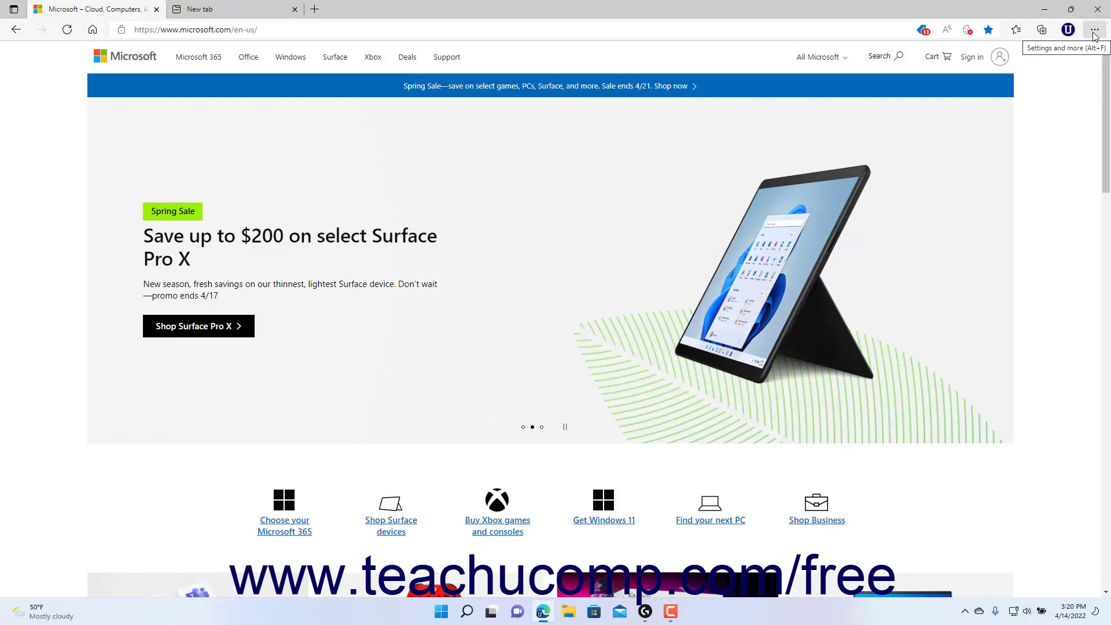
{"action": "left_click", "coordinate": [1095, 32]}
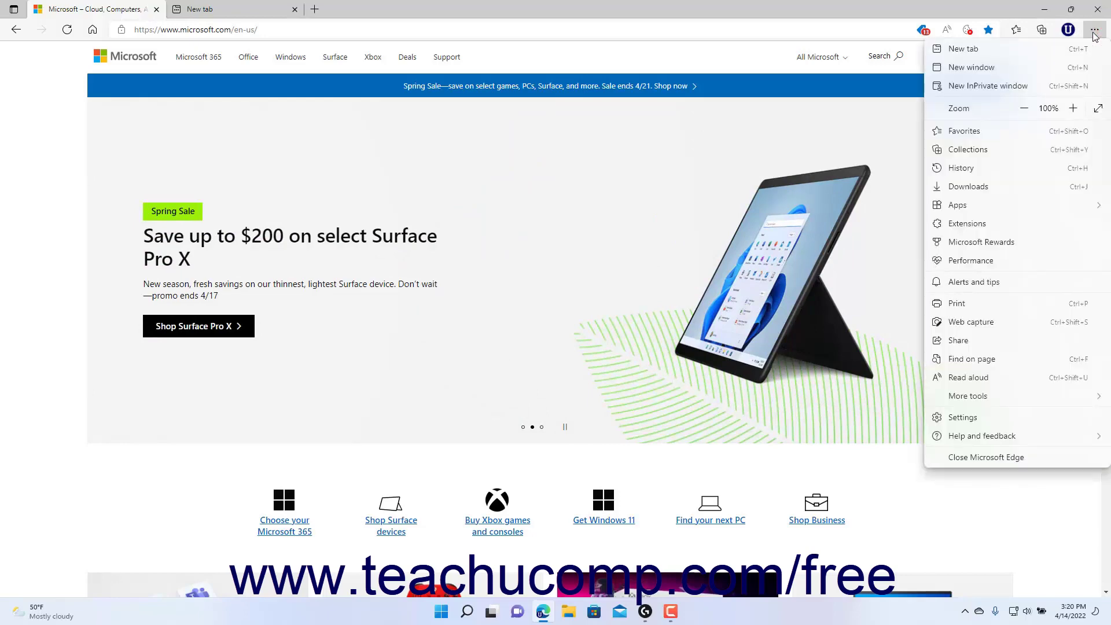
{"action": "left_click", "coordinate": [1094, 32]}
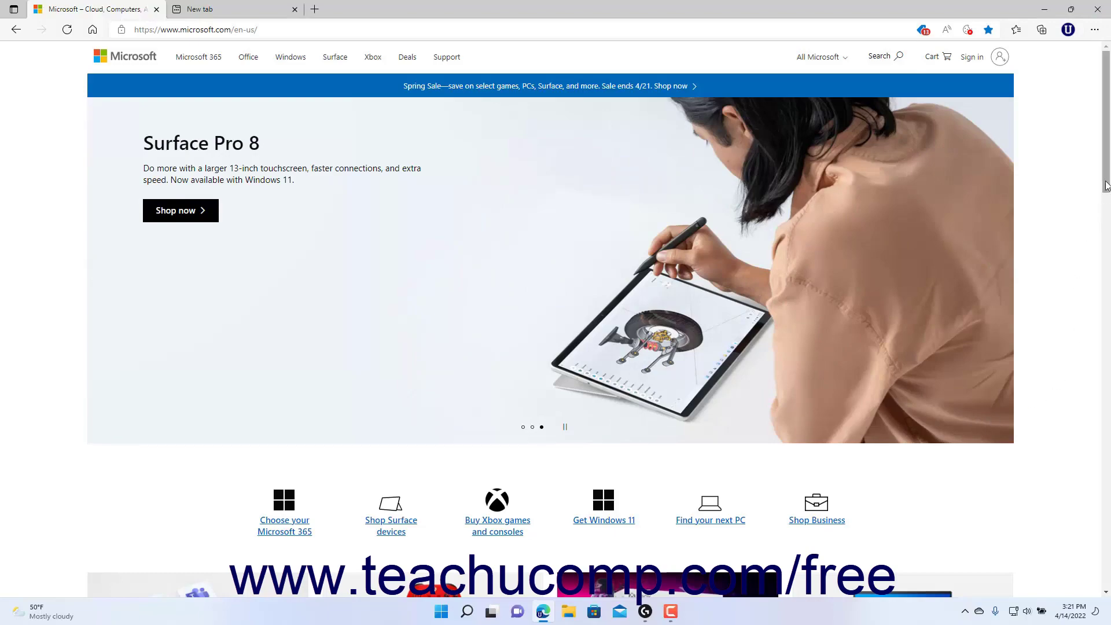
{"action": "mouse_move", "coordinate": [1105, 184]}
{"action": "left_mouse_down"}
{"action": "mouse_move", "coordinate": [1108, 375]}
{"action": "mouse_move", "coordinate": [1106, 159]}
{"action": "left_mouse_up"}
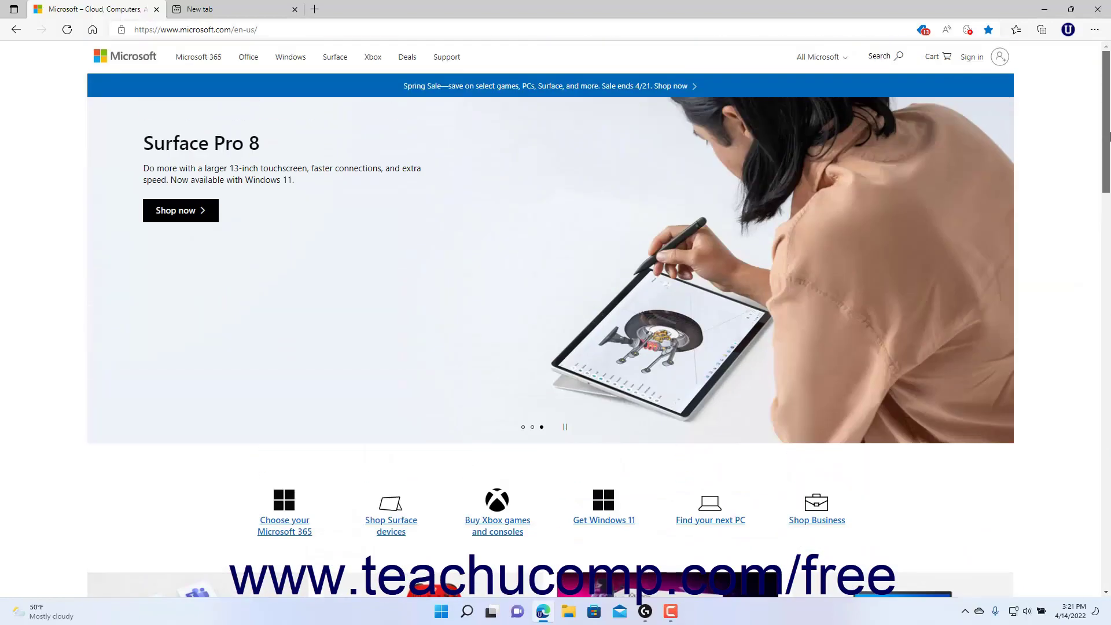